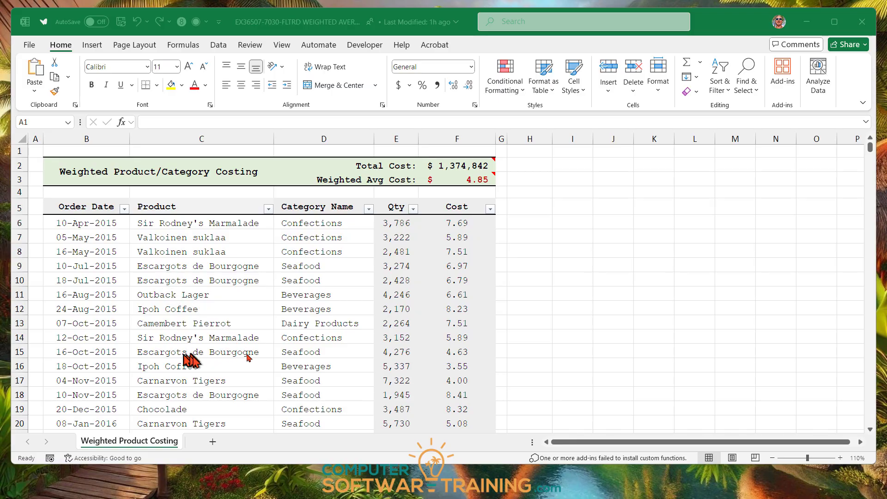
scroll(254, 298, down, 2)
scroll(256, 296, up, 2)
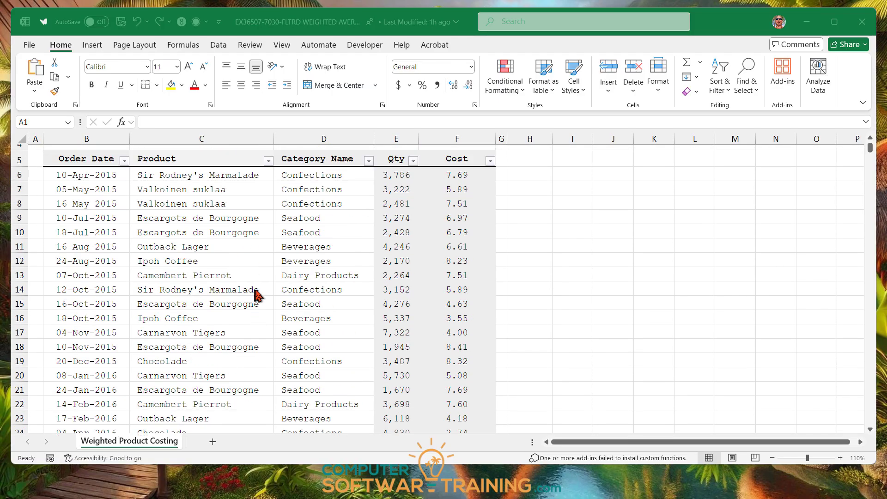
scroll(257, 295, down, 5)
scroll(256, 296, up, 5)
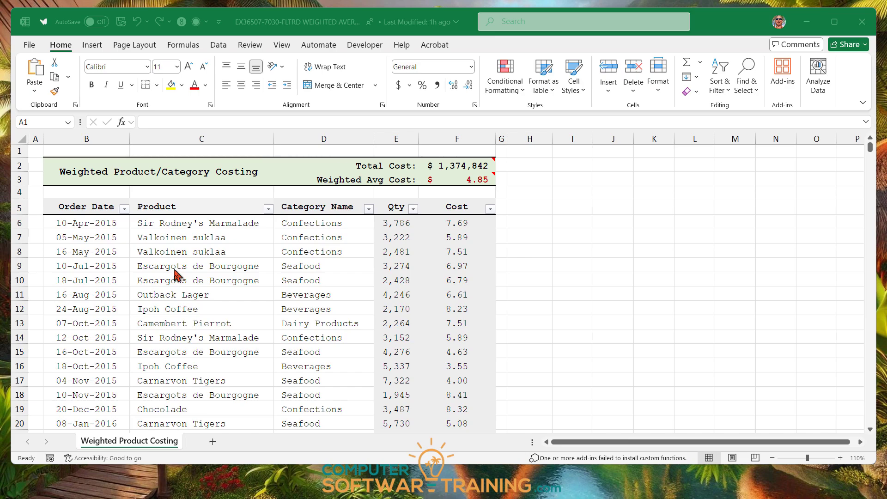
- Filter the Product column to show only Escargots de Bourgogne
click(269, 209)
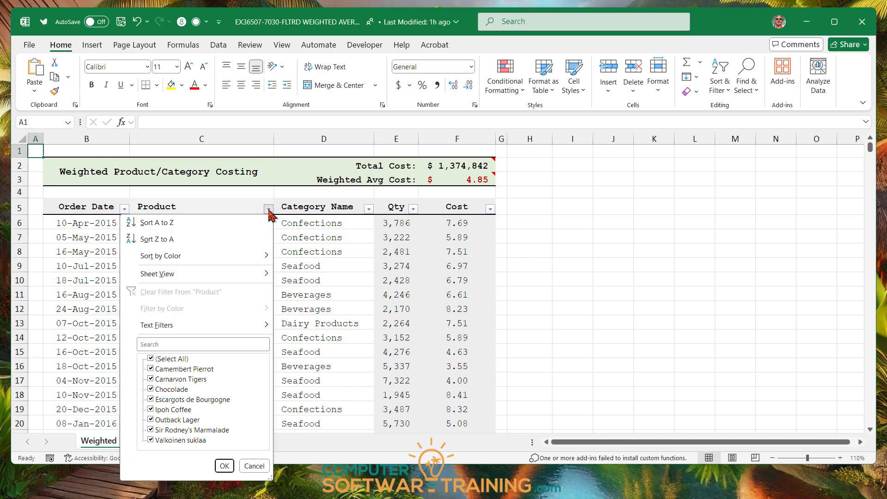
click(153, 361)
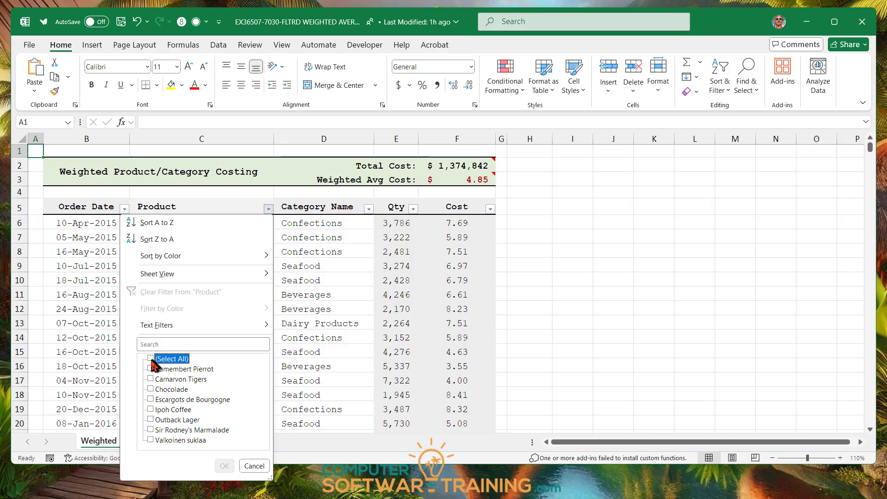
click(152, 400)
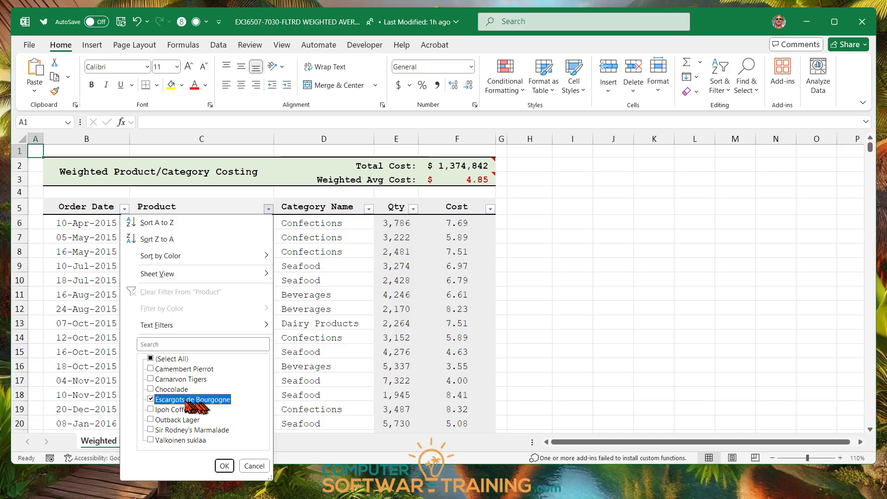
click(225, 466)
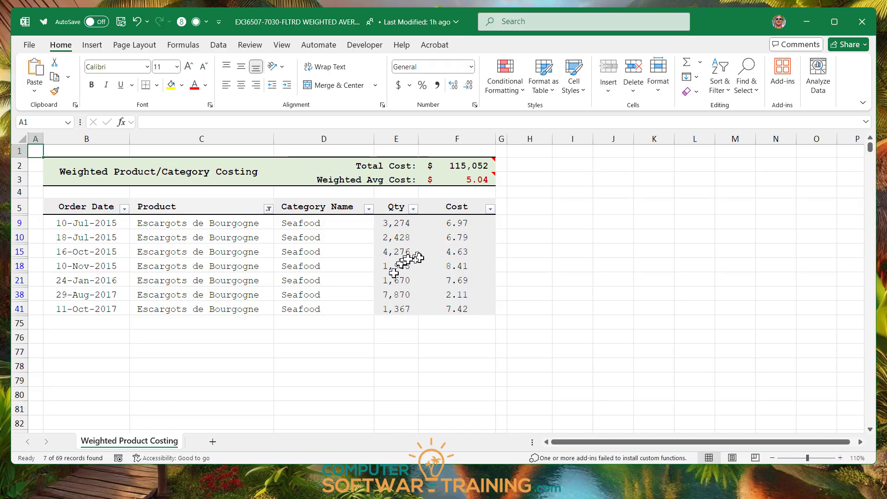
- Check the first visible quantity and inspect the Total Cost formula in cell F2
click(399, 225)
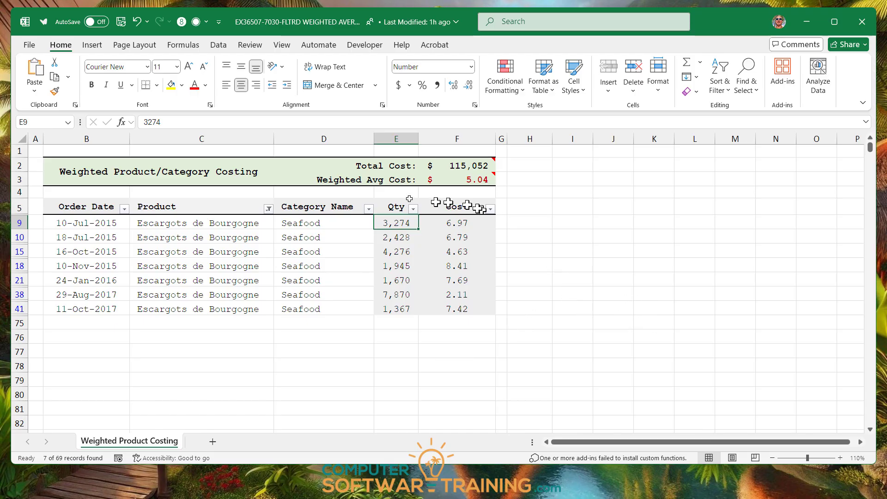
click(462, 165)
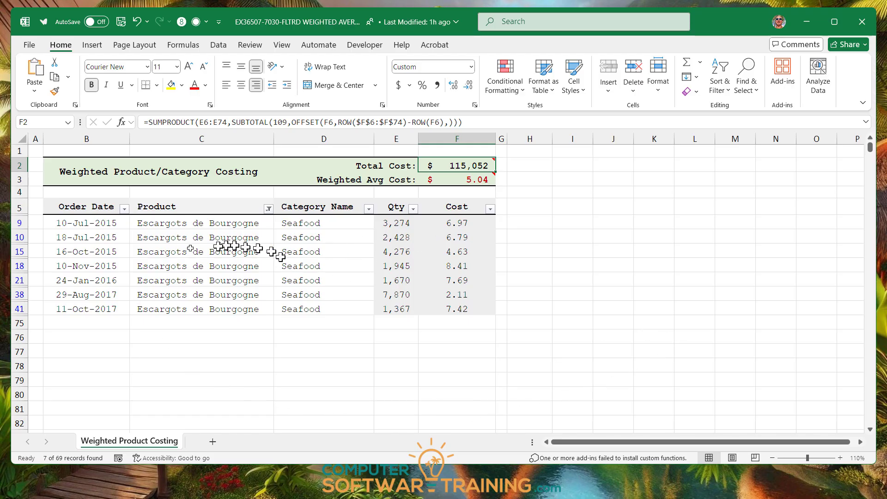
click(650, 296)
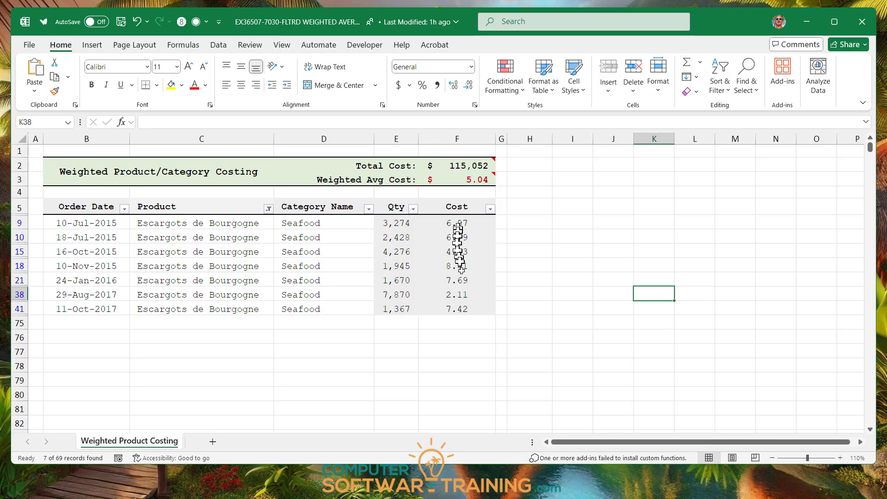
- Check the simple average of the visible Cost values and go through the visible order quantities in the Qty column
drag(457, 224, 459, 303)
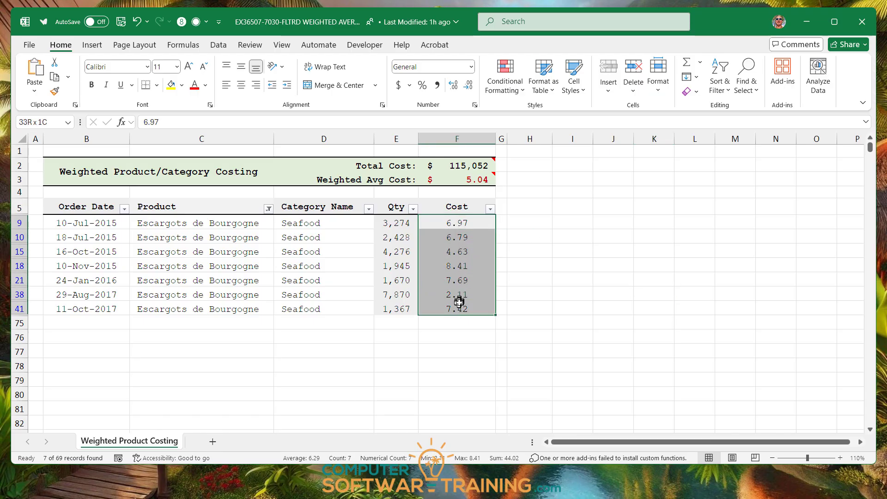
click(640, 322)
click(398, 224)
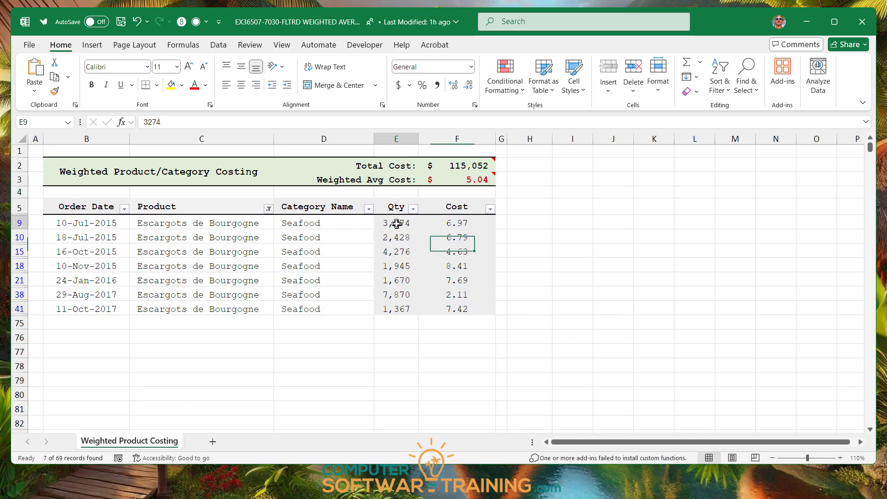
click(398, 237)
click(399, 252)
click(398, 280)
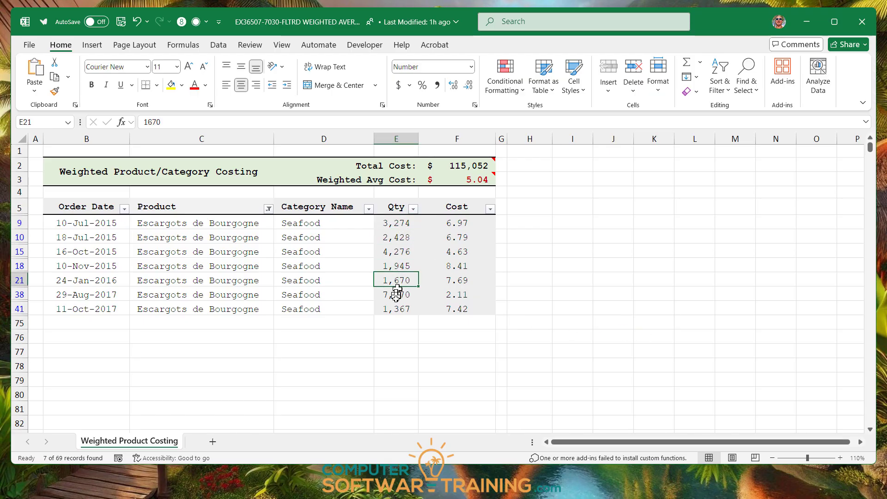
click(398, 294)
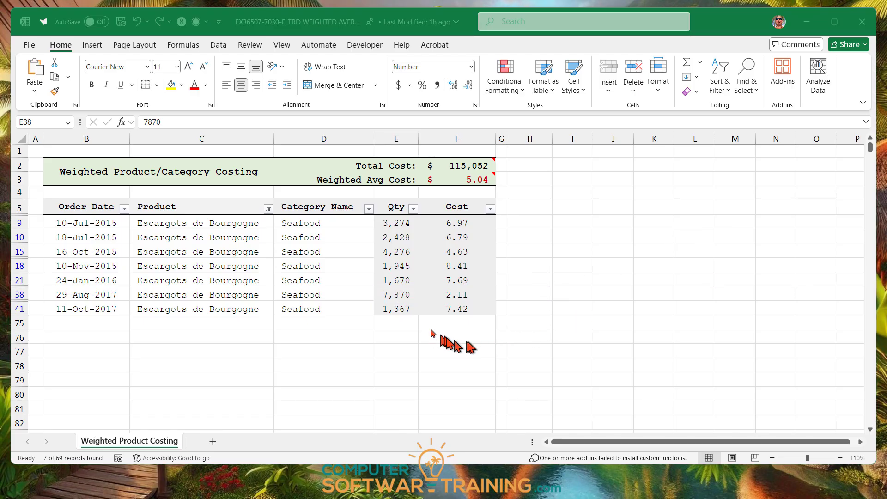
- Clear the Product filter and filter that column to show only Ipoh Coffee
click(268, 211)
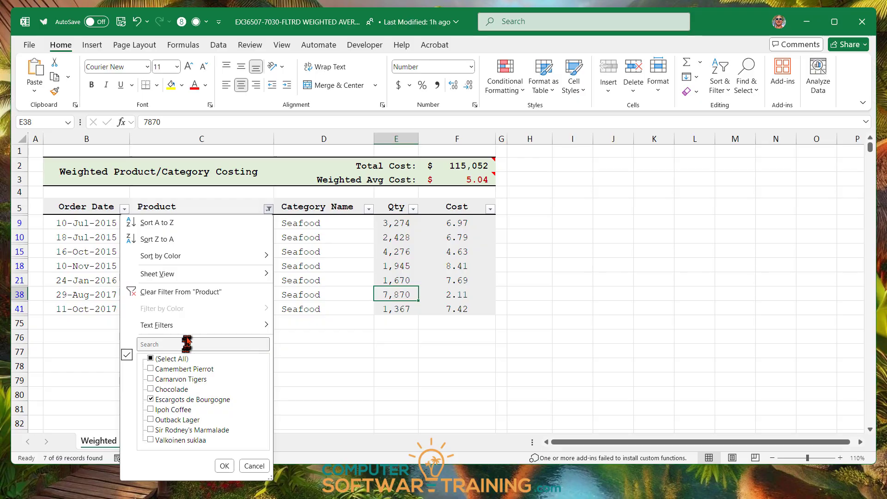
click(166, 293)
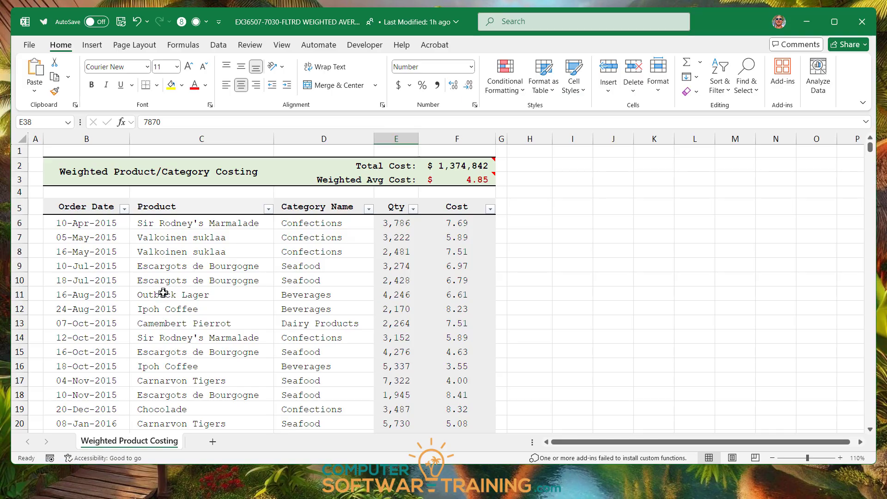
click(268, 209)
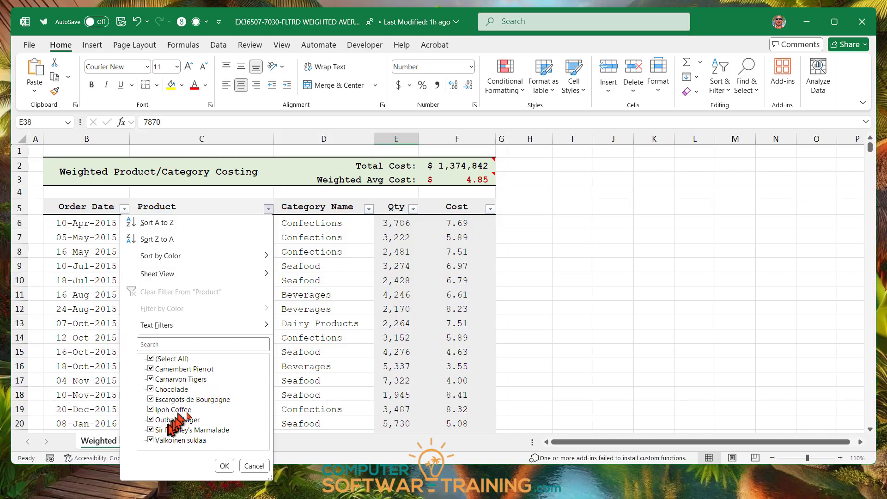
click(150, 359)
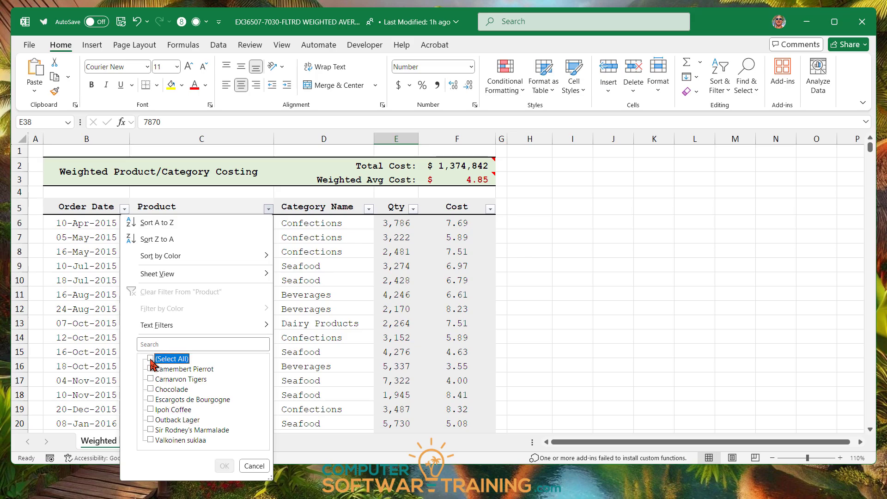
click(151, 409)
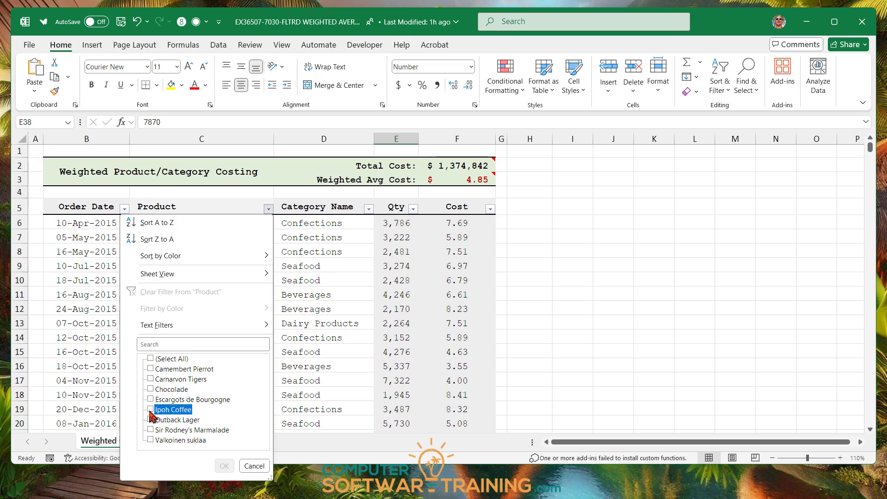
click(225, 466)
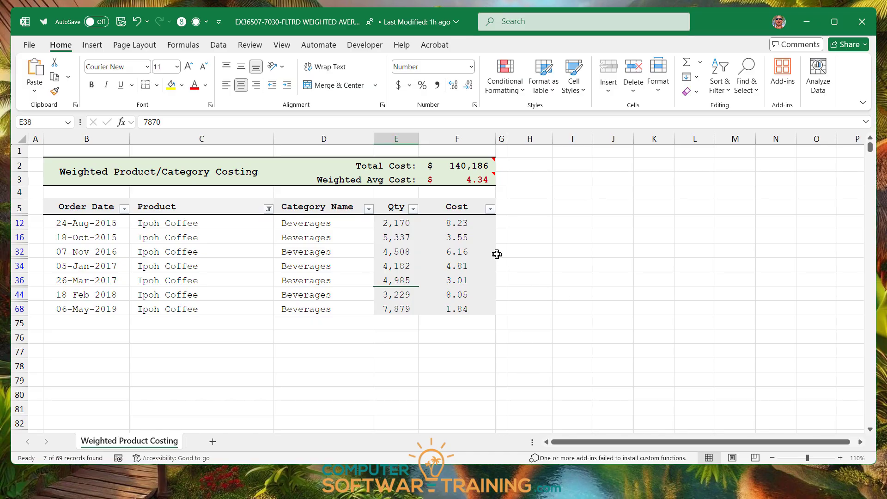
- Clear the Product filter and filter the Category Name column to show only Seafood
click(269, 209)
mouse_move(169, 323)
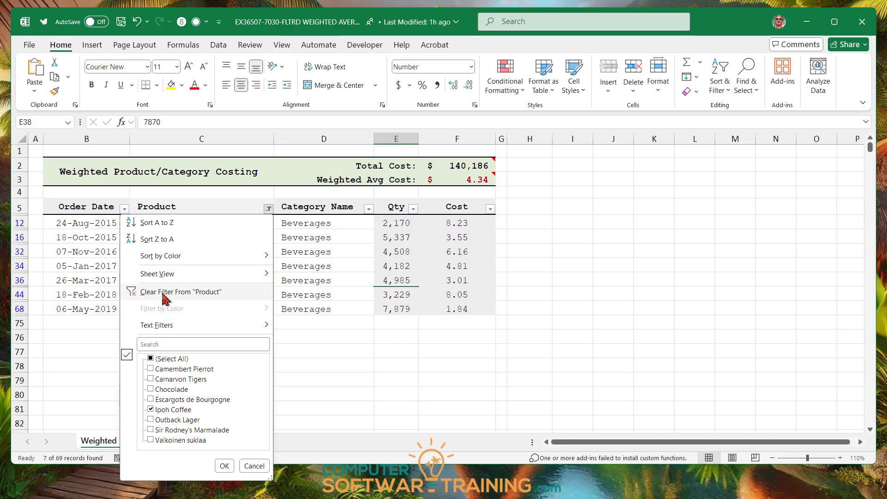
click(160, 293)
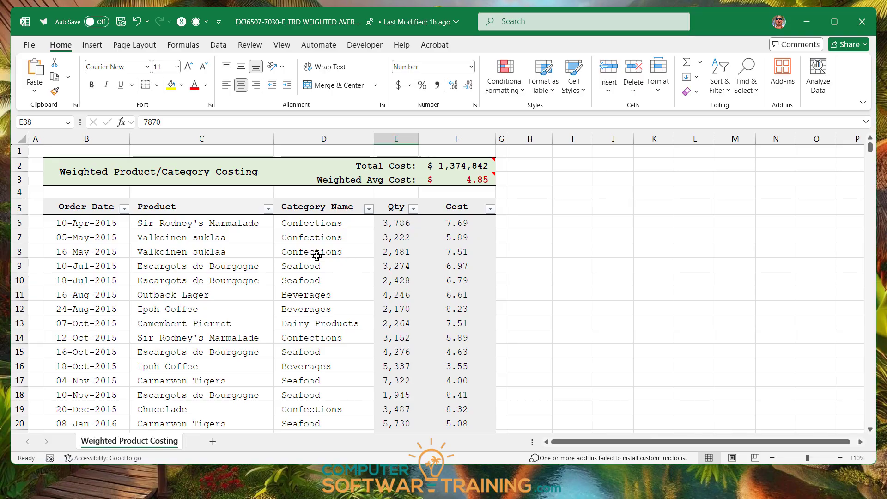
click(369, 209)
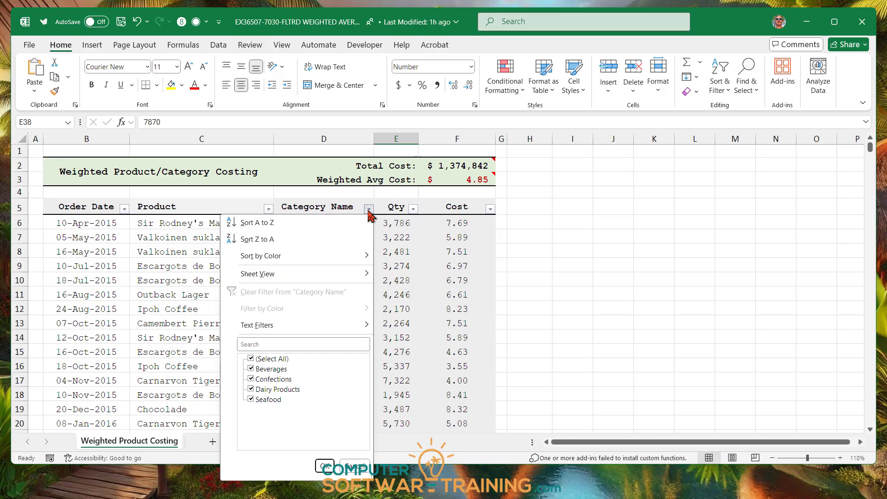
click(251, 360)
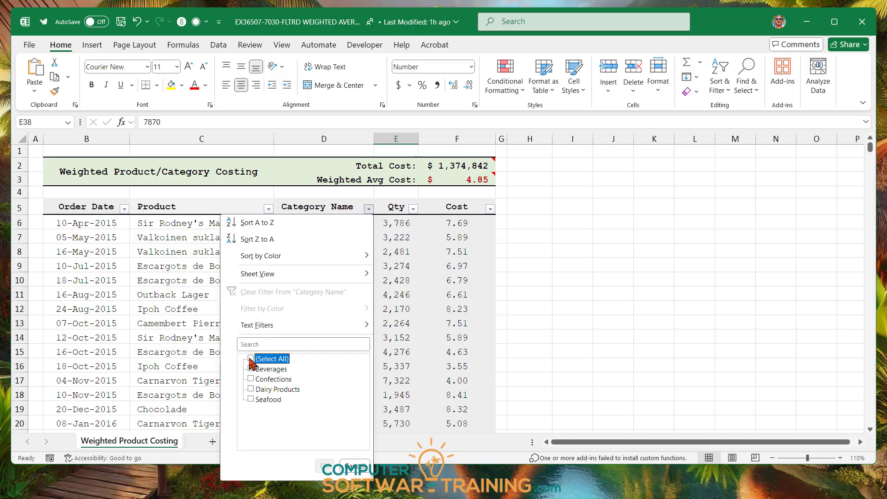
click(250, 400)
click(325, 466)
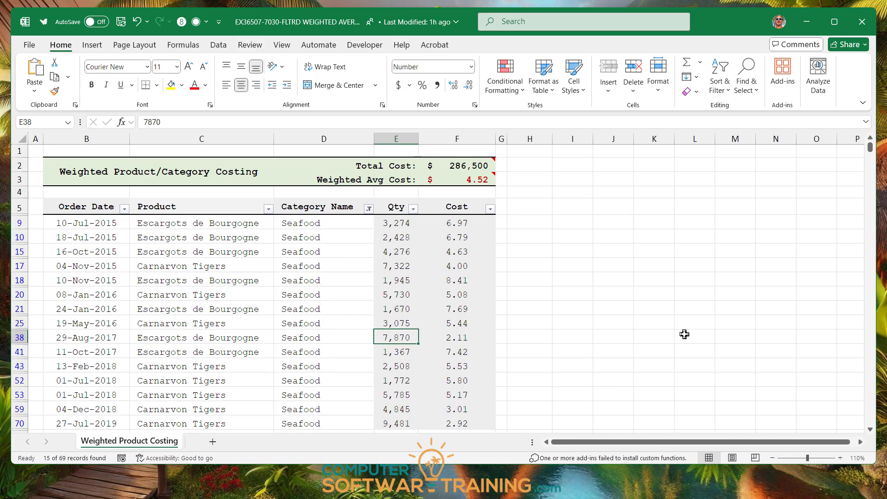
- Inspect the Total Cost formula in F2 and view the formula note on the Weighted Avg Cost cell F3
scroll(695, 298, down, 1)
scroll(696, 296, up, 1)
mouse_move(474, 163)
click(468, 165)
mouse_move(469, 165)
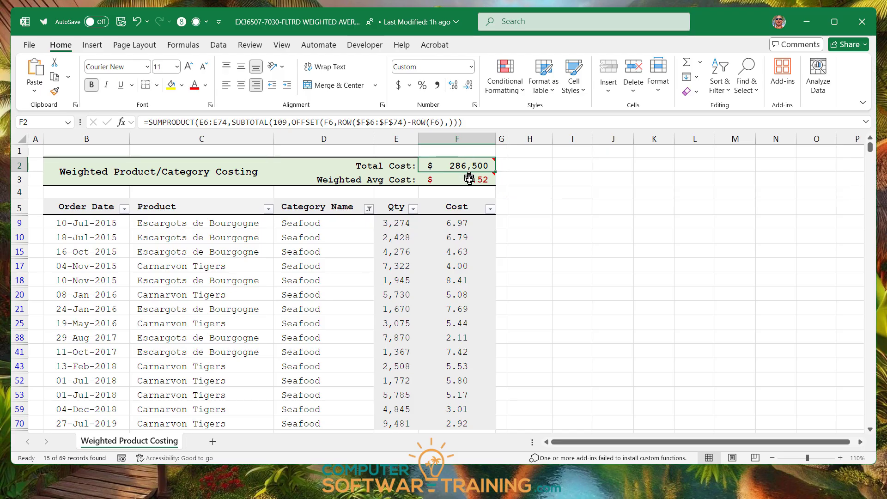
mouse_move(470, 180)
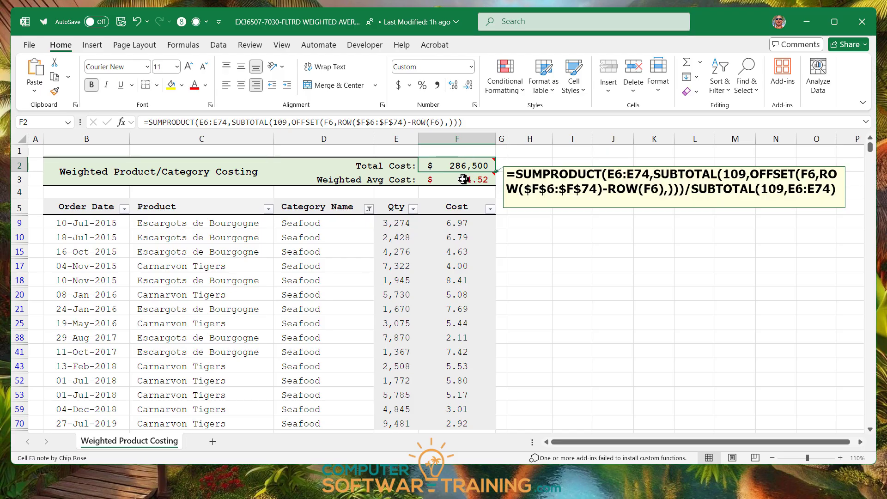